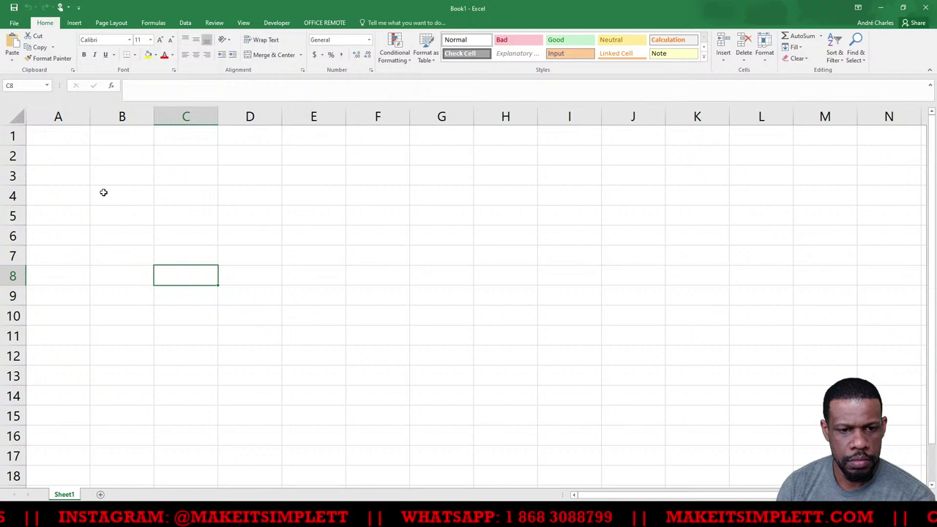
# Enter the brand names Dell, Lenovo, HP, Apple and Acer in cells A1 to A5
pyautogui.click(64, 140)
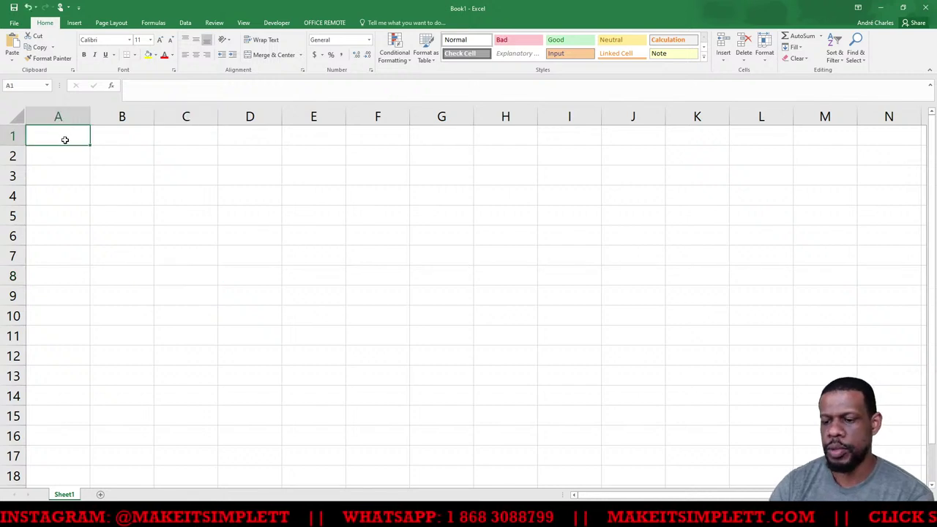
pyautogui.write('Dell')
pyautogui.press('Return')
pyautogui.write('Leno')
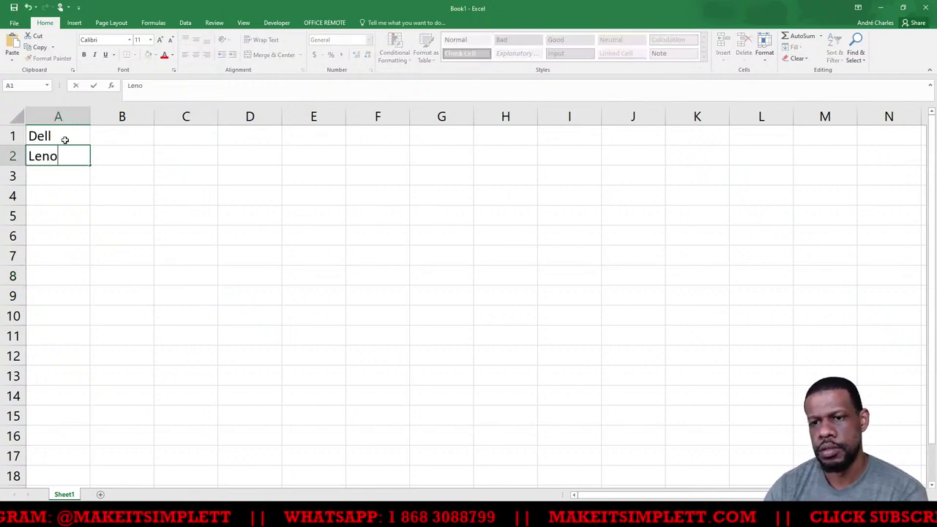
pyautogui.write('vo')
pyautogui.press('Return')
pyautogui.write('HP')
pyautogui.press('Return')
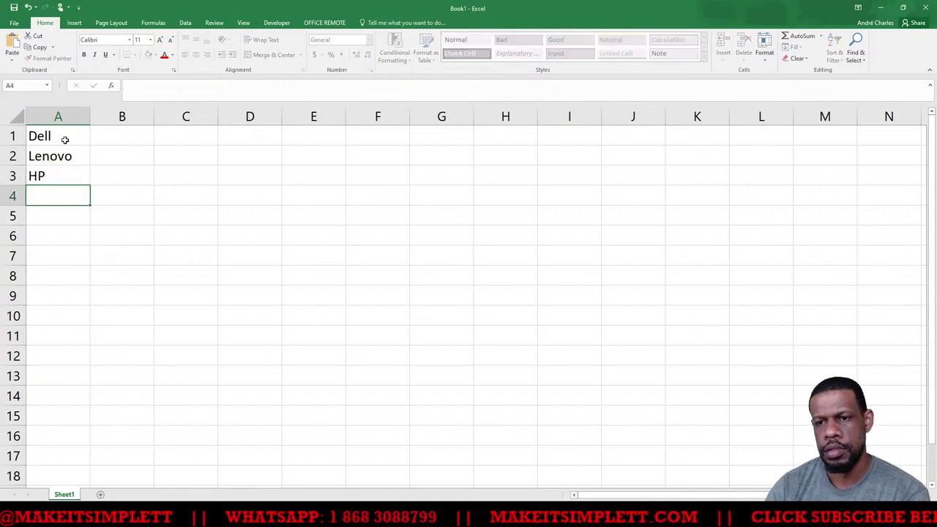
pyautogui.write('Apple')
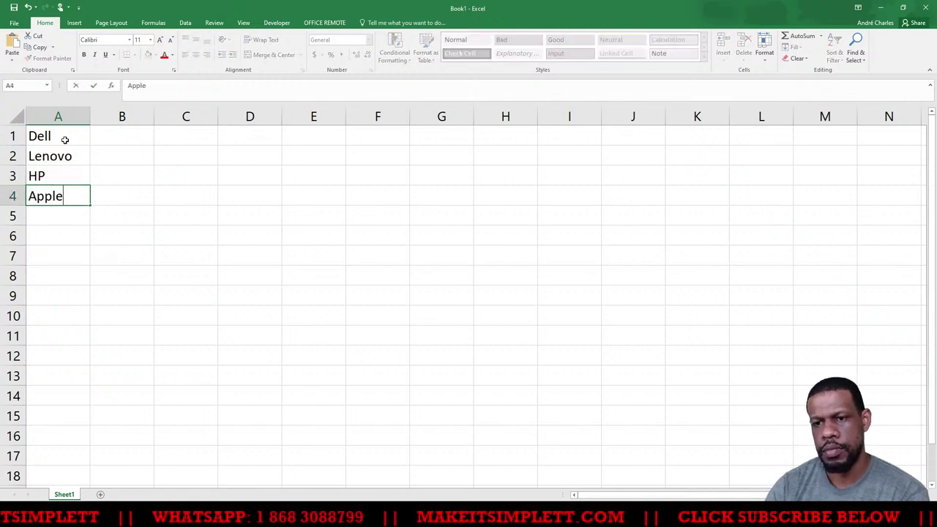
pyautogui.press('Return')
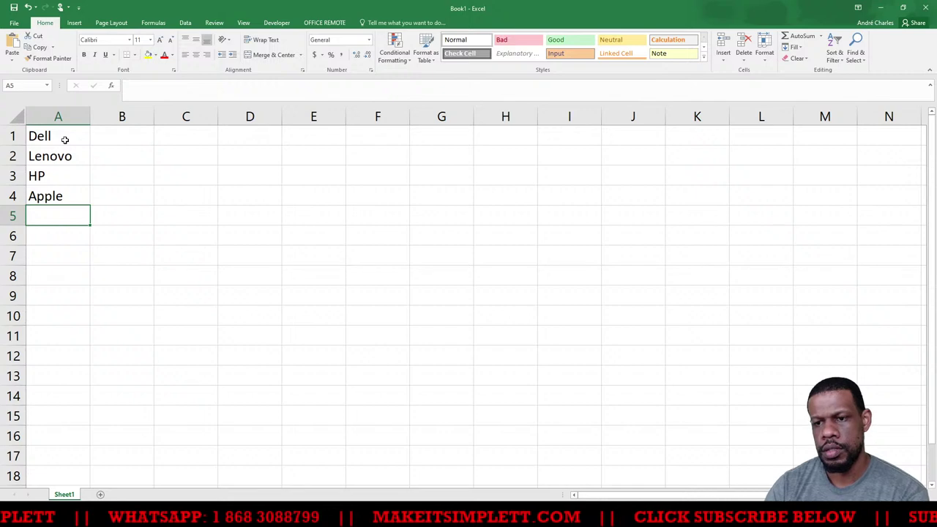
pyautogui.write('M')
pyautogui.press('BackSpace')
pyautogui.write('Acer')
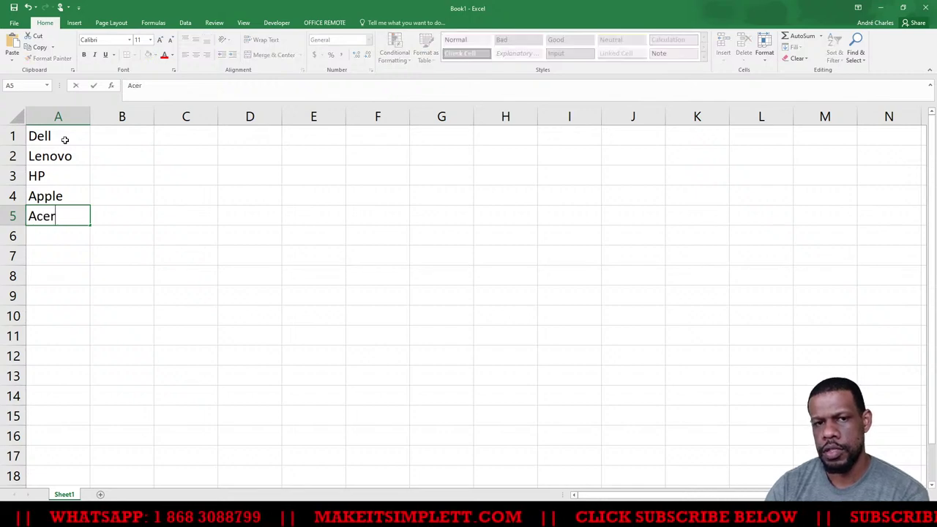
pyautogui.press('Return')
# Insert an empty row above the Dell row for column headings
pyautogui.click(146, 238)
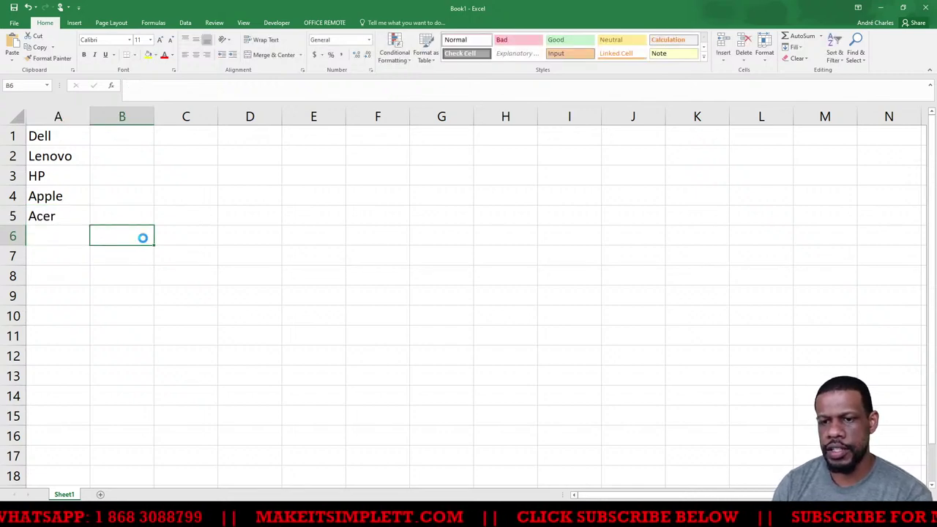
pyautogui.scroll(2, 143, 238)
pyautogui.scroll(3, 143, 238)
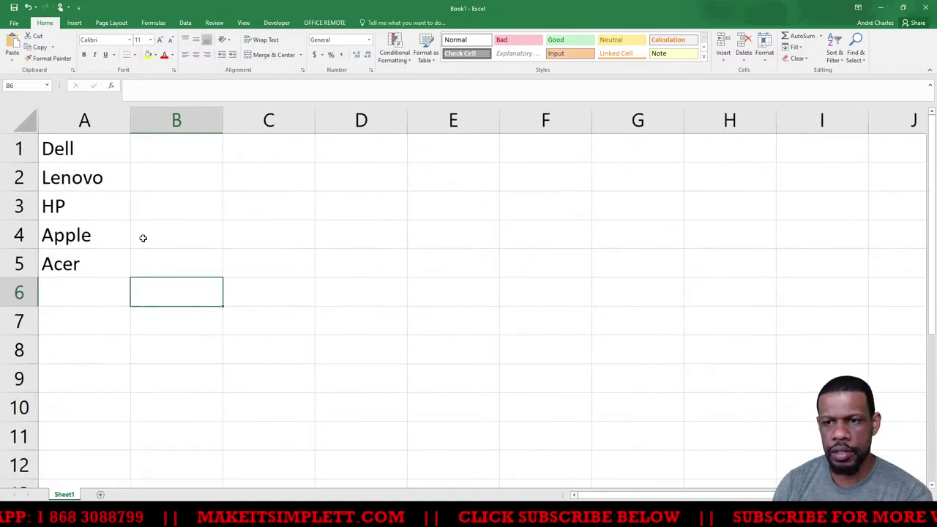
pyautogui.click(172, 156)
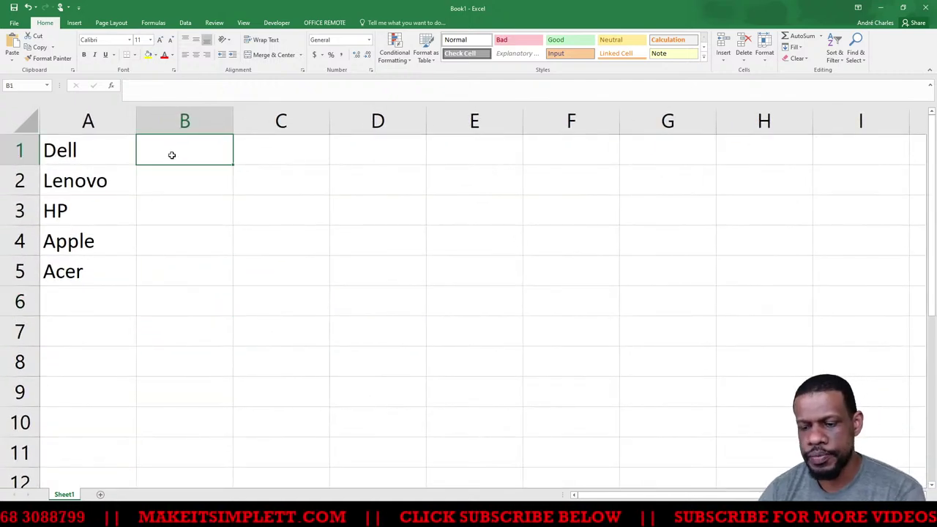
pyautogui.press('Left')
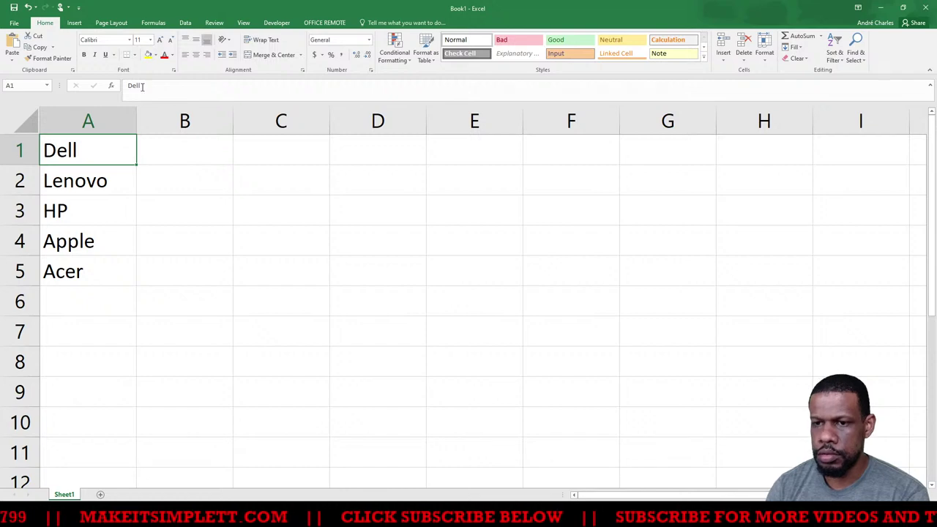
pyautogui.click(19, 155)
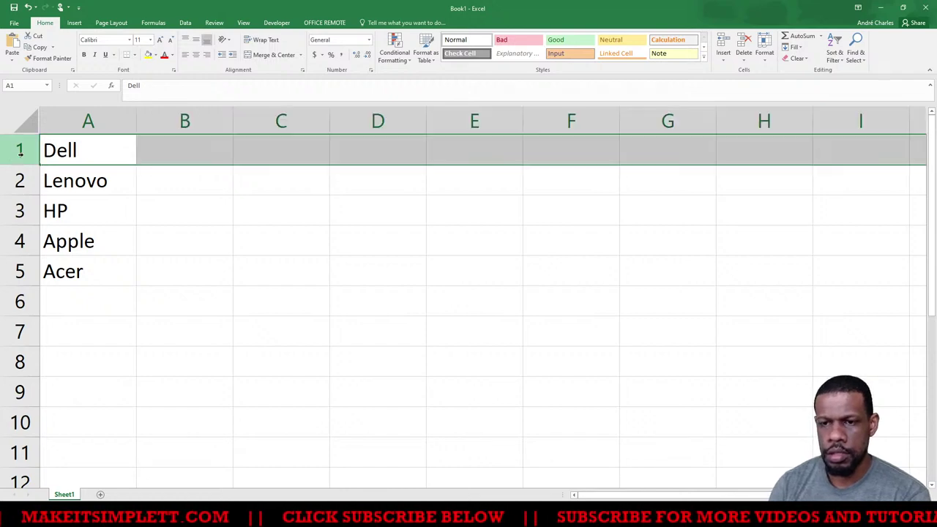
pyautogui.rightClick(25, 157)
pyautogui.rightClick(25, 158)
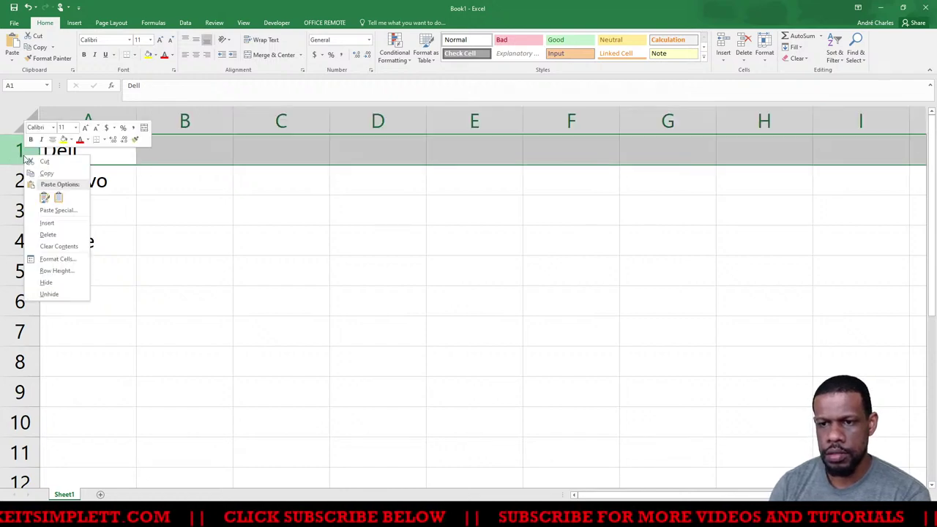
pyautogui.click(43, 223)
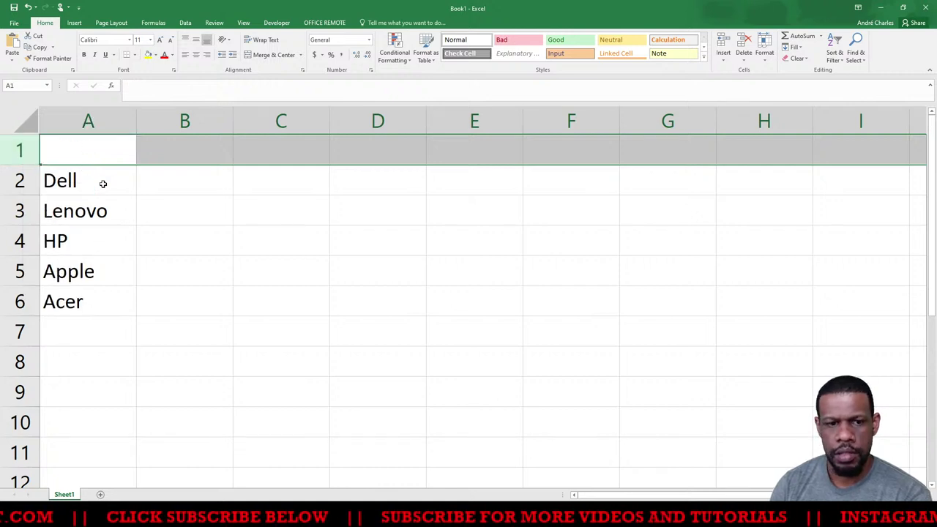
# Enter the headings NAME in cell A1 and TOTAL in cell B1
pyautogui.click(103, 211)
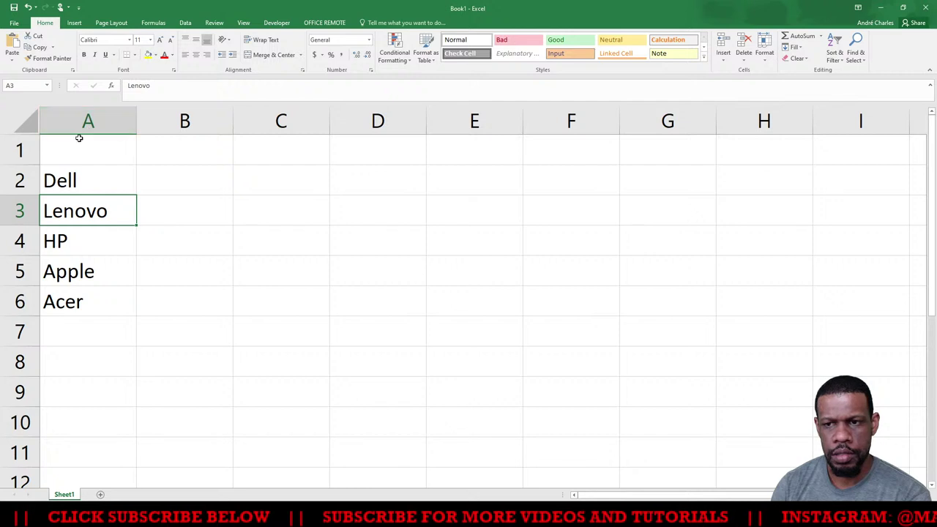
pyautogui.click(83, 157)
pyautogui.write('NAME')
pyautogui.press('Tab')
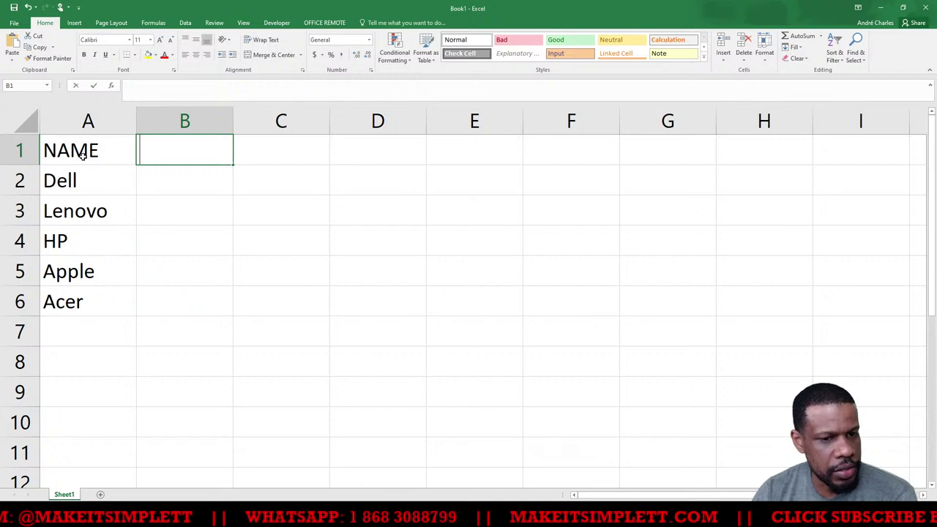
pyautogui.write('TOTAL')
pyautogui.press('Return')
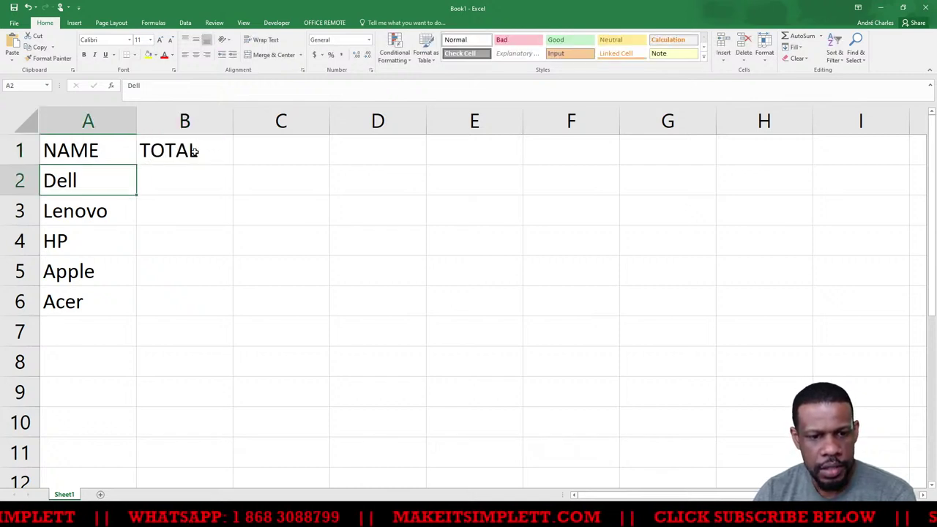
# Fill in the TOTAL column from B2 to B6 with 35, 56, 34, 78 and 28
pyautogui.click(182, 178)
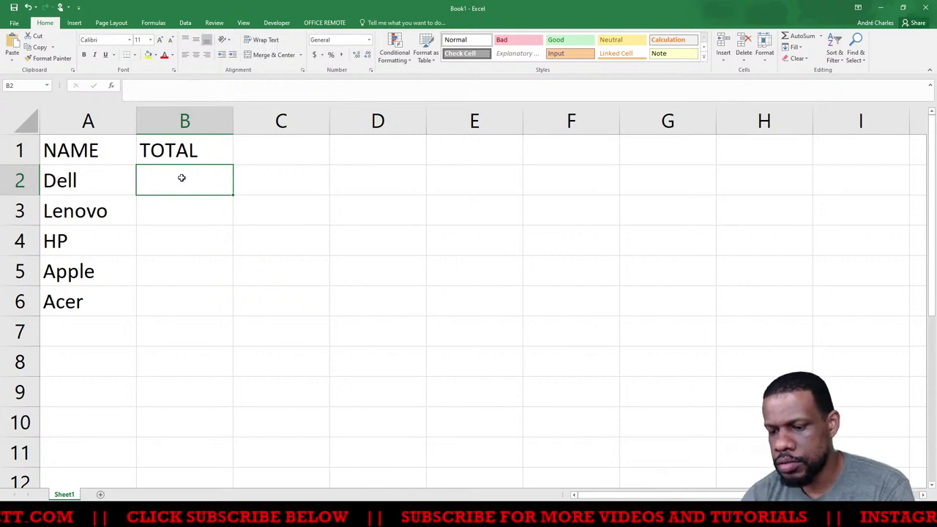
pyautogui.write('35')
pyautogui.press('Return')
pyautogui.write('56')
pyautogui.press('Return')
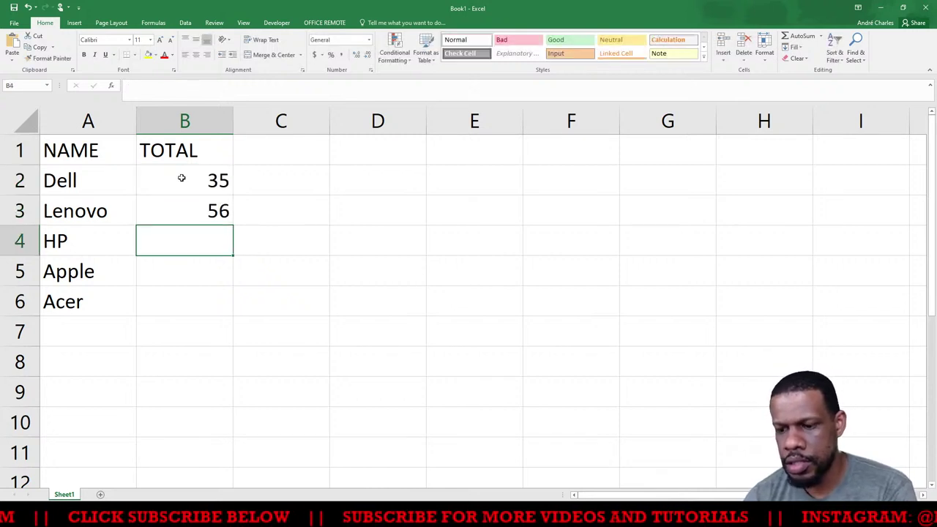
pyautogui.write('34')
pyautogui.press('Return')
pyautogui.write('78')
pyautogui.press('Return')
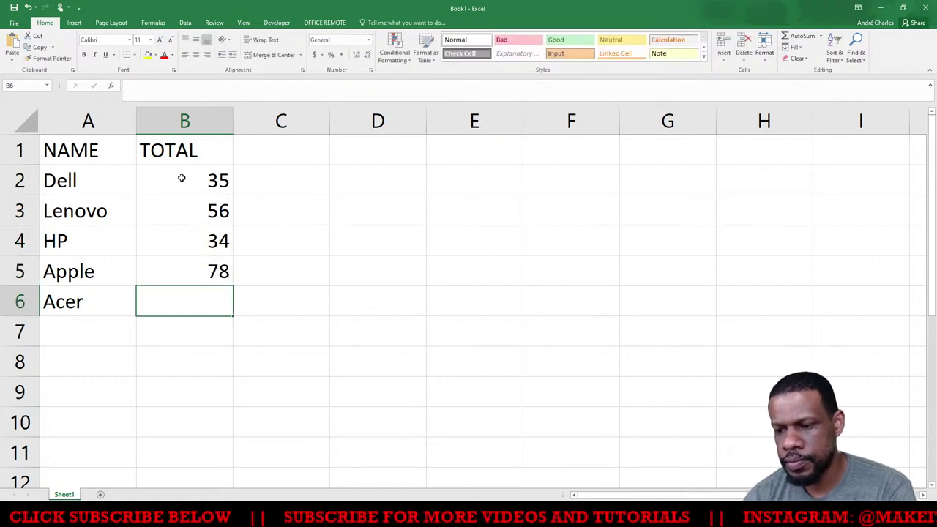
pyautogui.write('28')
pyautogui.press('Return')
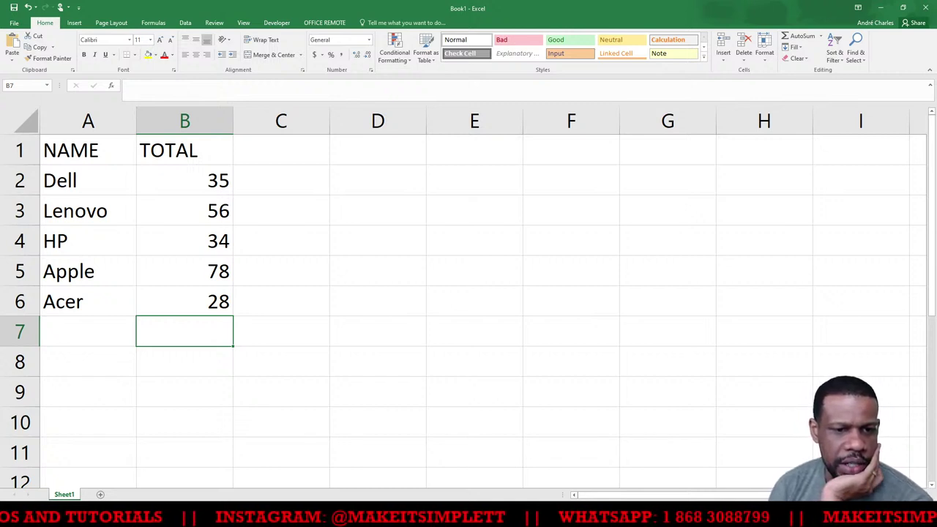
# Add the heading RANK in cell C1
pyautogui.click(268, 236)
pyautogui.click(271, 154)
pyautogui.write('RANK')
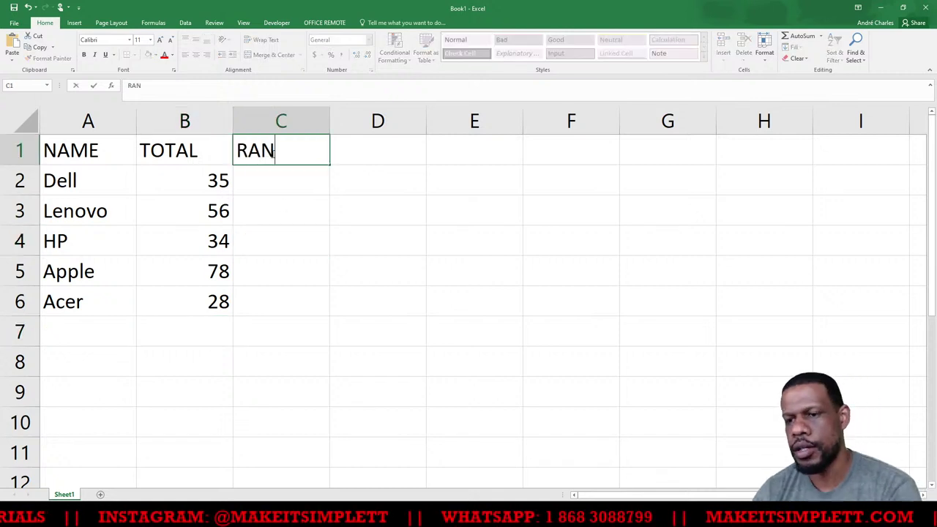
pyautogui.press('Return')
# Start a RANK formula in C2 with B2 as the number and B2:B6 as the reference range
pyautogui.write('=RANK(')
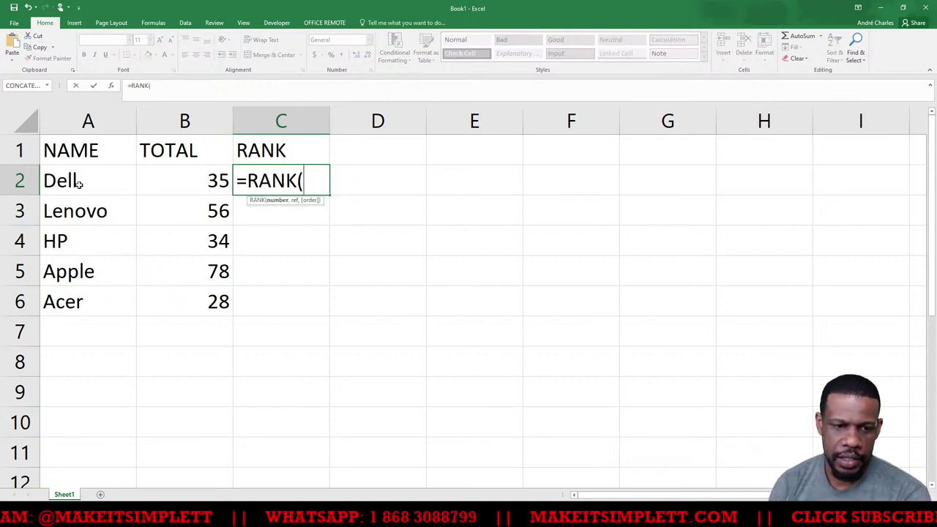
pyautogui.click(186, 180)
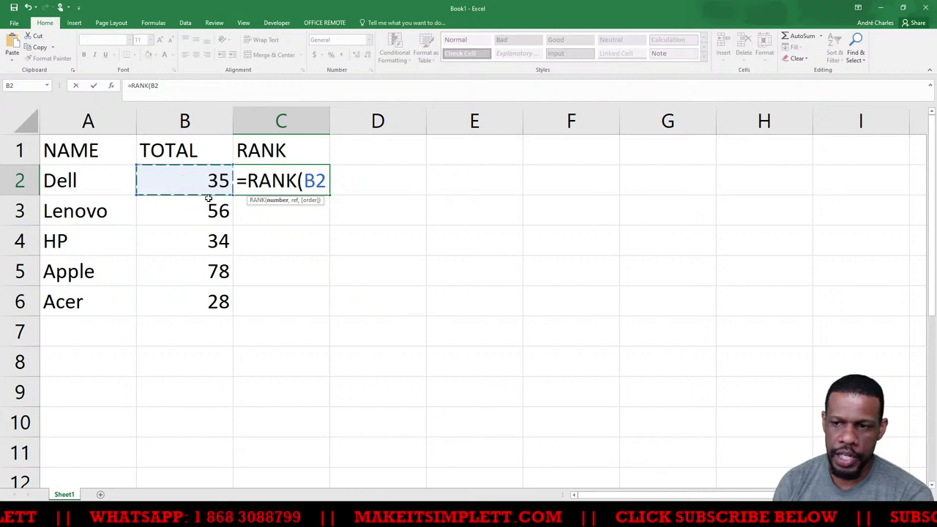
pyautogui.write(',')
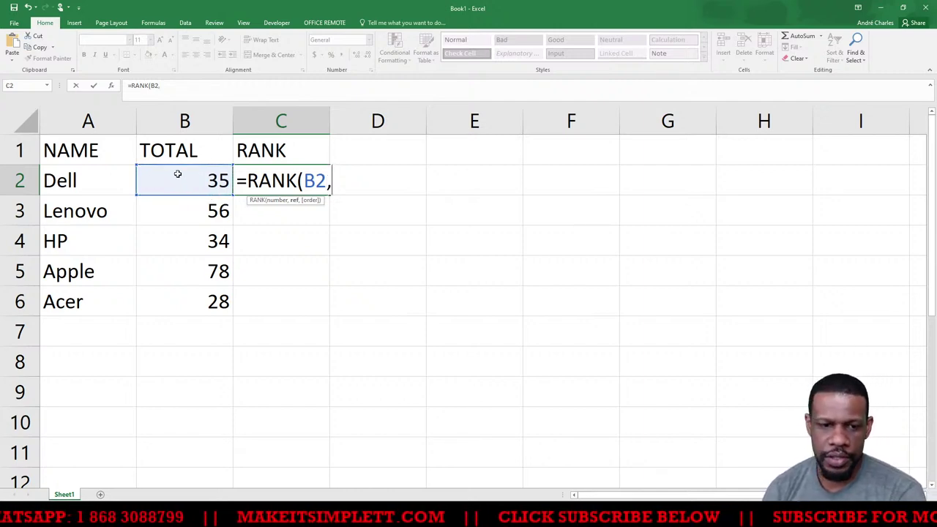
pyautogui.moveTo(177, 174); pyautogui.dragTo(169, 298)
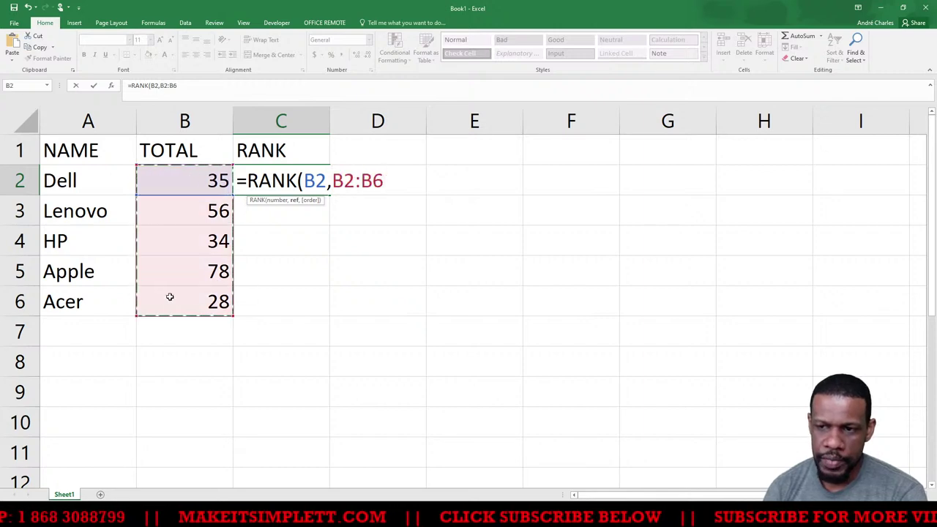
# Make the formula's reference range absolute so it reads $B$2:$B$6
pyautogui.click(333, 181)
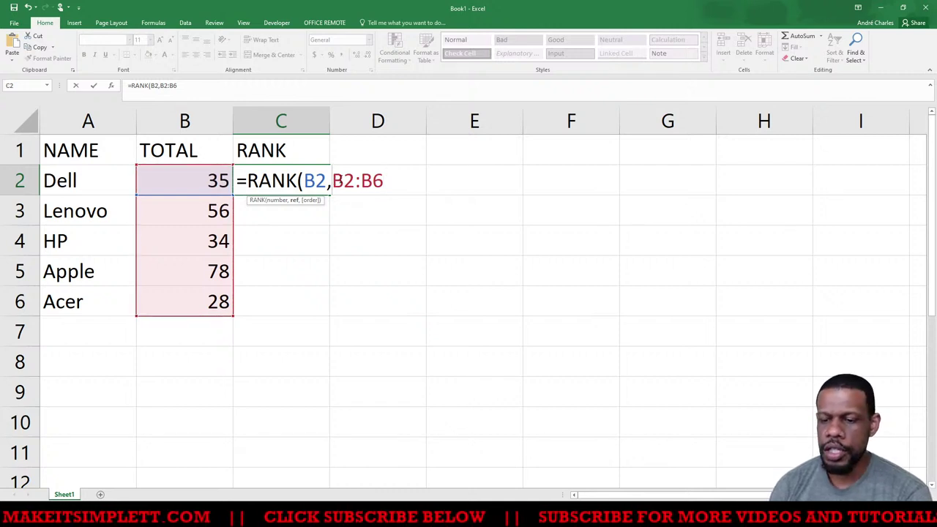
pyautogui.write('$')
pyautogui.press('Right')
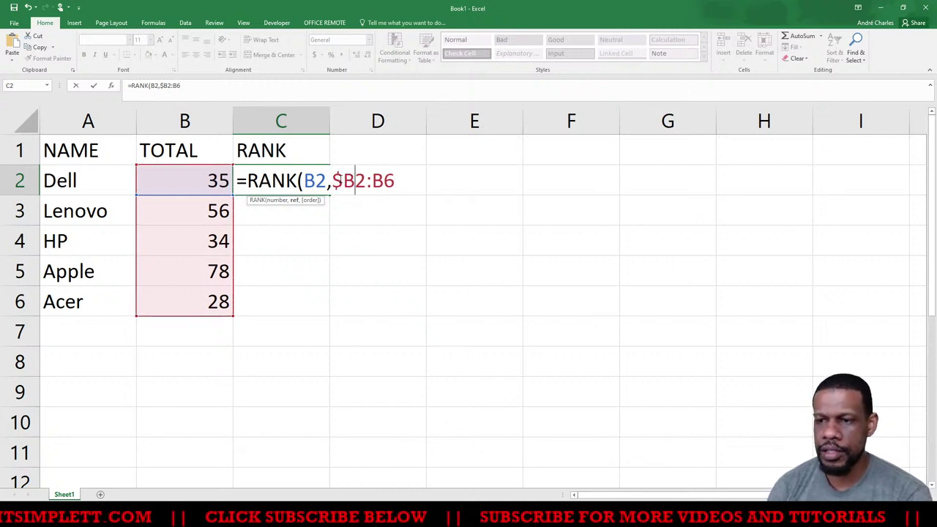
pyautogui.write('$')
pyautogui.press('Right')
pyautogui.press('Right')
pyautogui.write('$')
pyautogui.press('Right')
pyautogui.press('Right')
pyautogui.write('$')
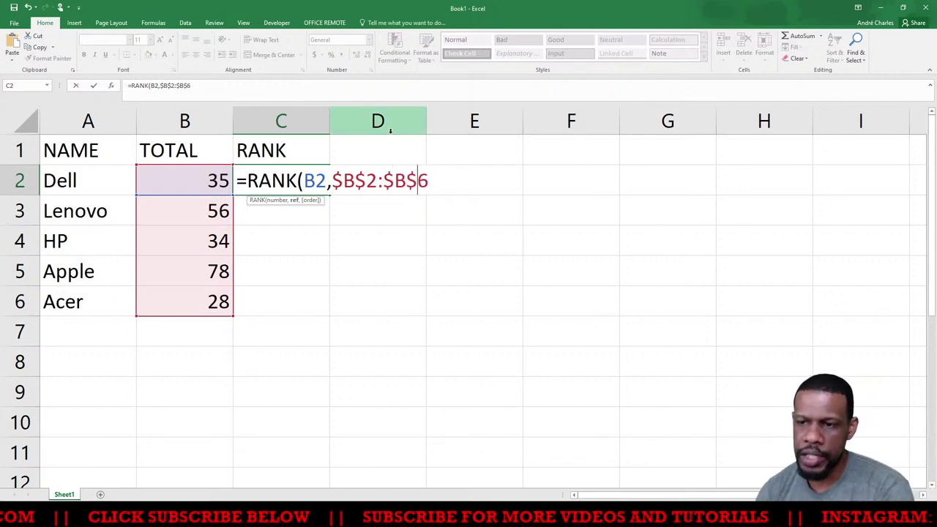
# Complete the formula in C2 as =RANK(B2,$B$2:$B$6) and enter it
pyautogui.moveTo(335, 180); pyautogui.dragTo(434, 181)
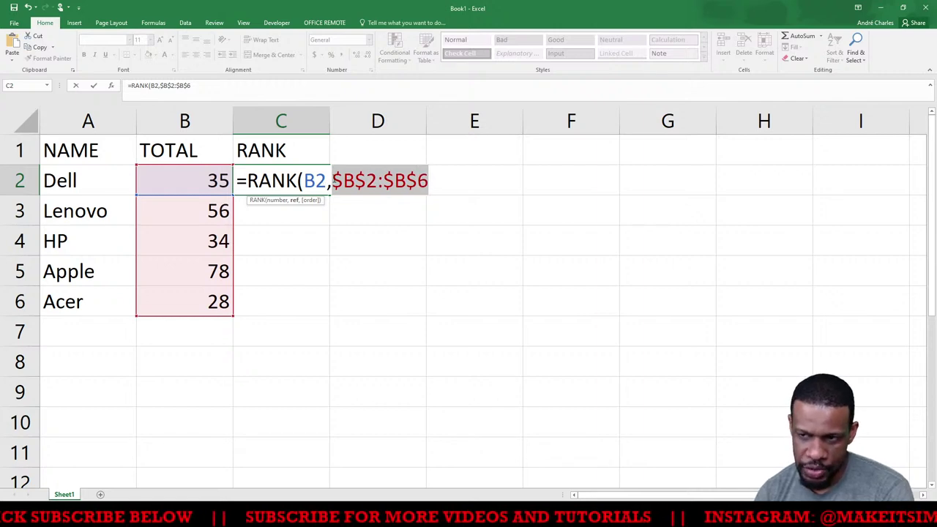
pyautogui.click(334, 181)
pyautogui.moveTo(333, 181); pyautogui.dragTo(429, 181)
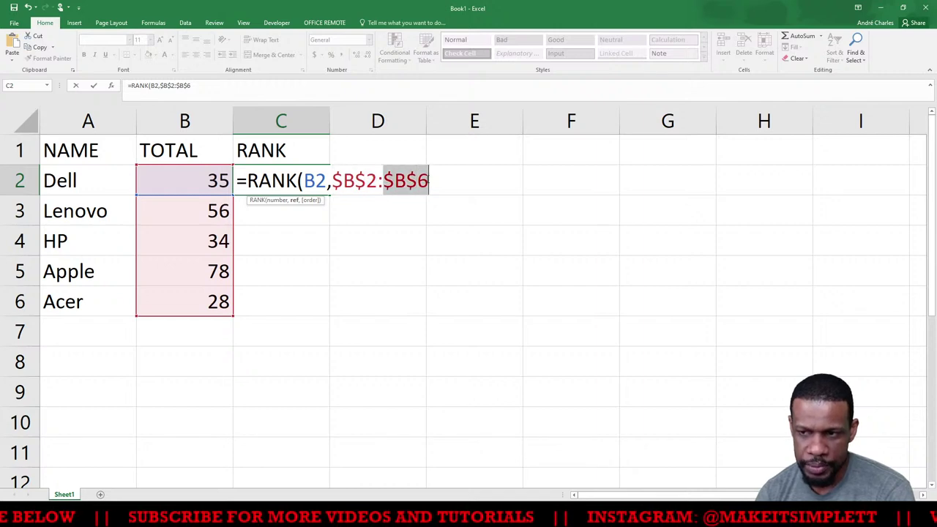
pyautogui.click(429, 181)
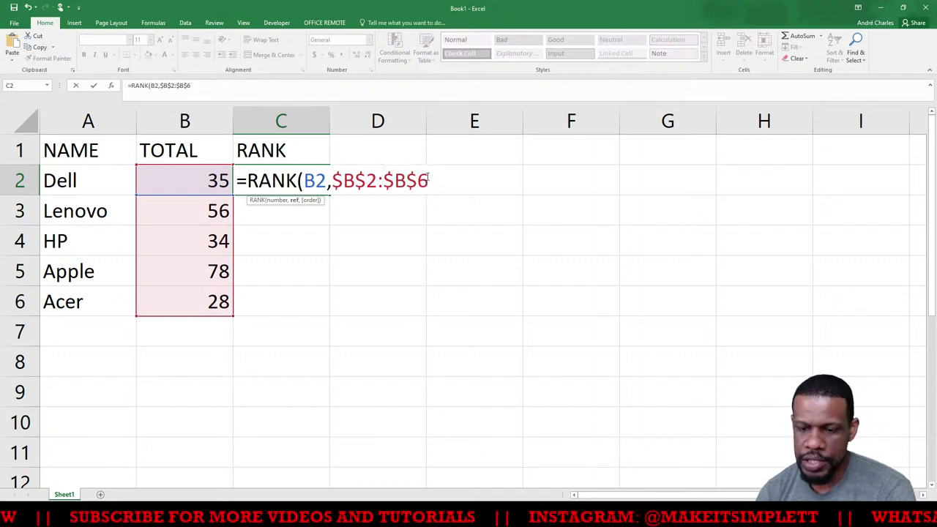
pyautogui.write(')')
pyautogui.press('Return')
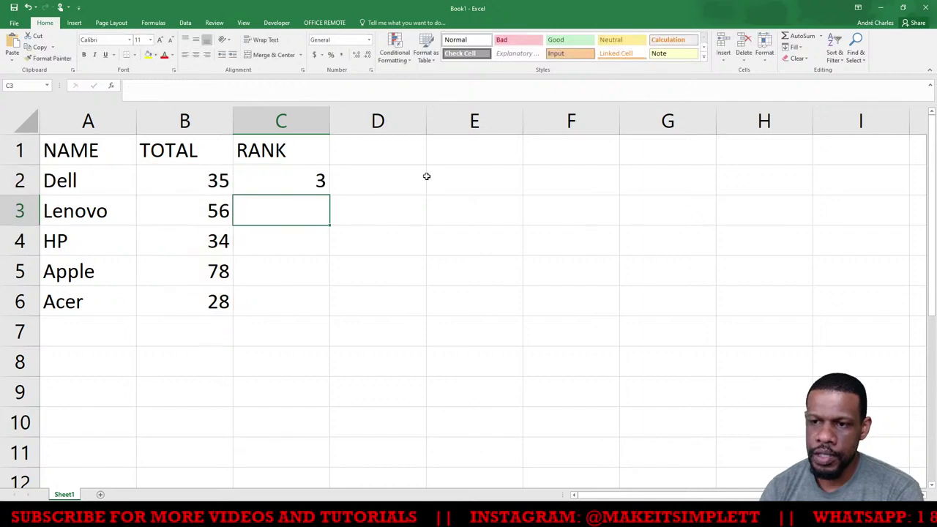
# Review the RANK formula in C2 and copy it down through C6
pyautogui.click(197, 169)
pyautogui.doubleClick(250, 180)
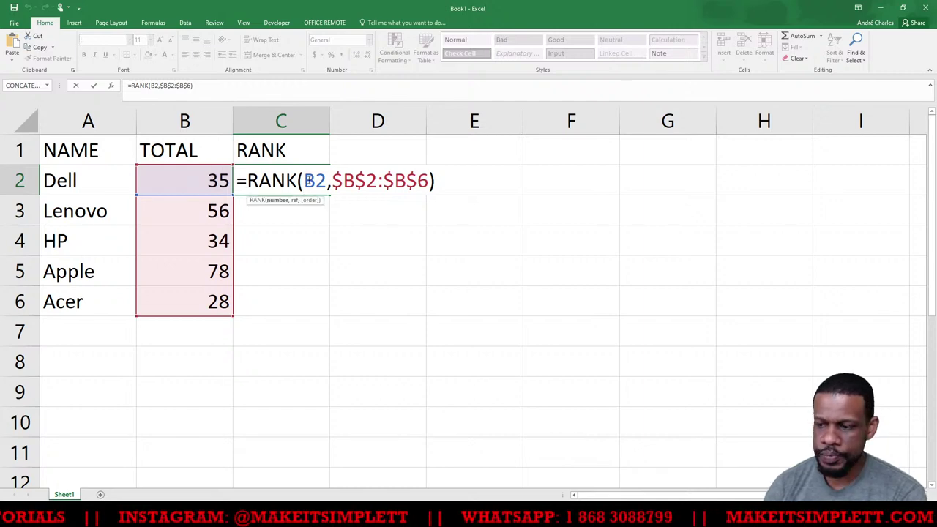
pyautogui.press('Return')
pyautogui.click(310, 180)
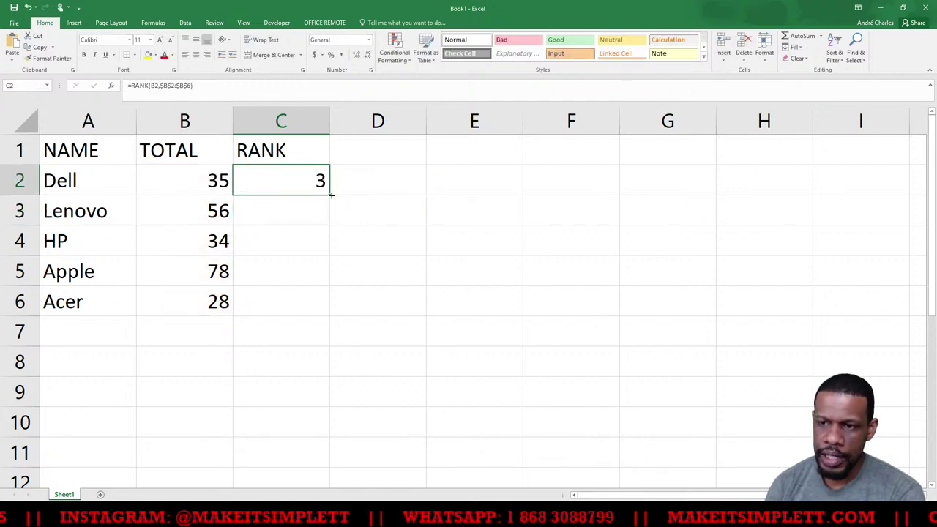
pyautogui.moveTo(331, 196); pyautogui.dragTo(316, 312)
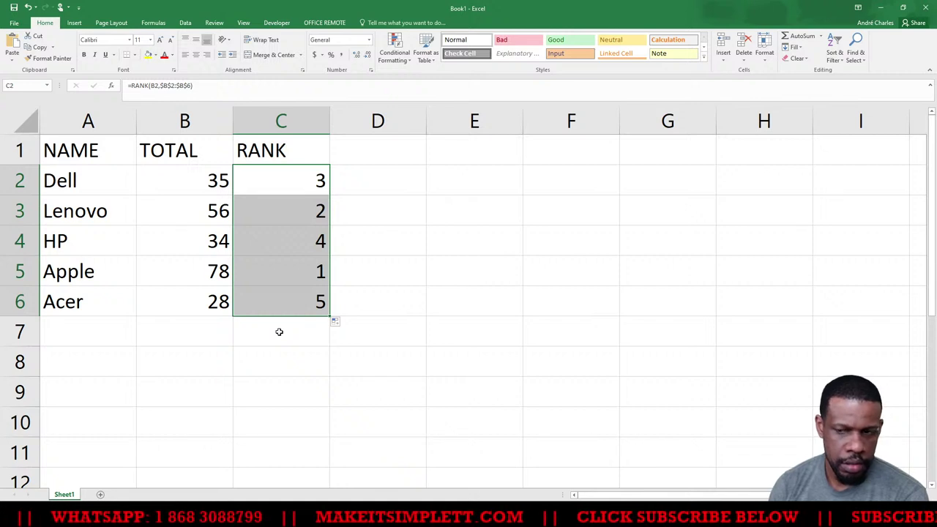
# Undo the copy-down of the RANK formula and examine the number and reference arguments of the formula in C2
pyautogui.click(279, 332)
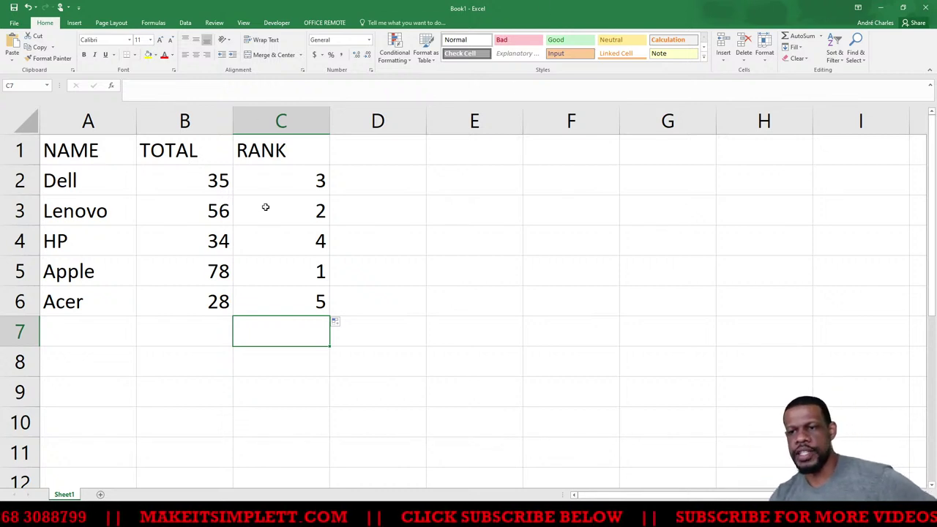
pyautogui.hotkey('ctrl', 'z')
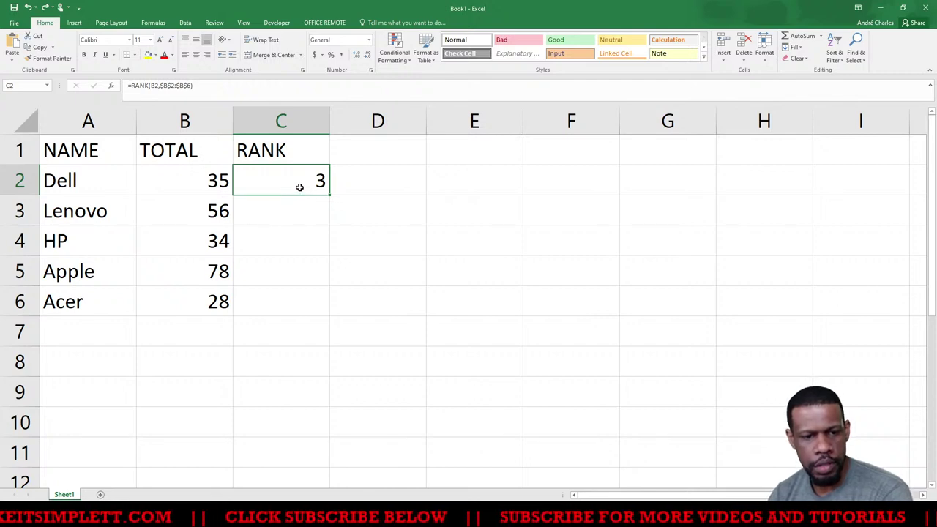
pyautogui.doubleClick(299, 183)
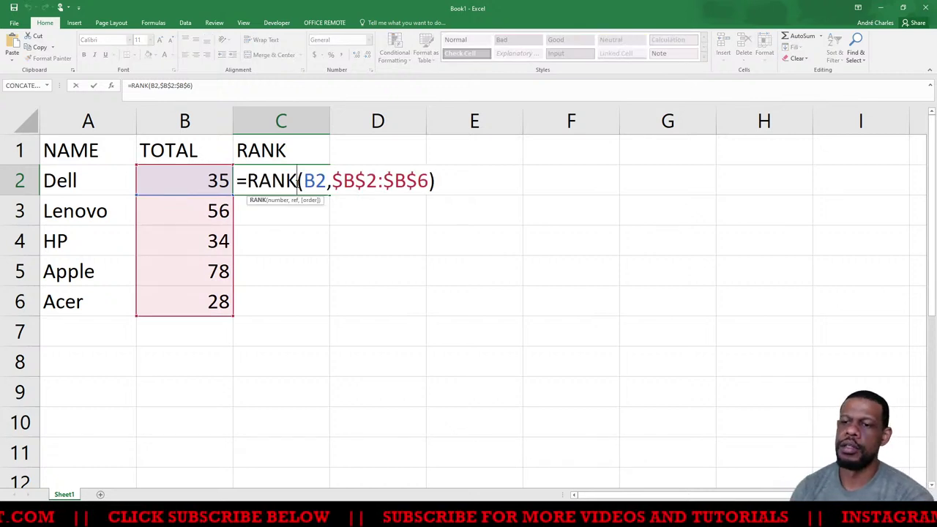
pyautogui.moveTo(327, 182); pyautogui.dragTo(304, 182)
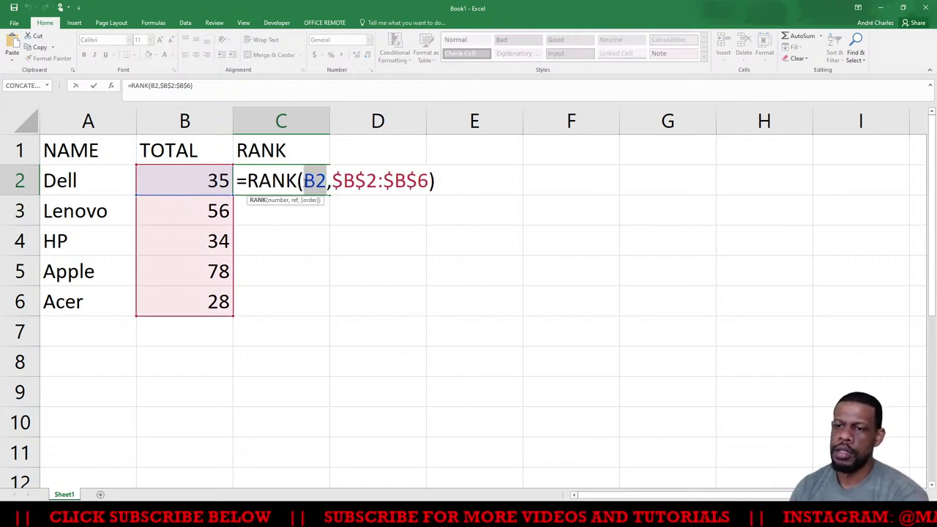
pyautogui.click(223, 181)
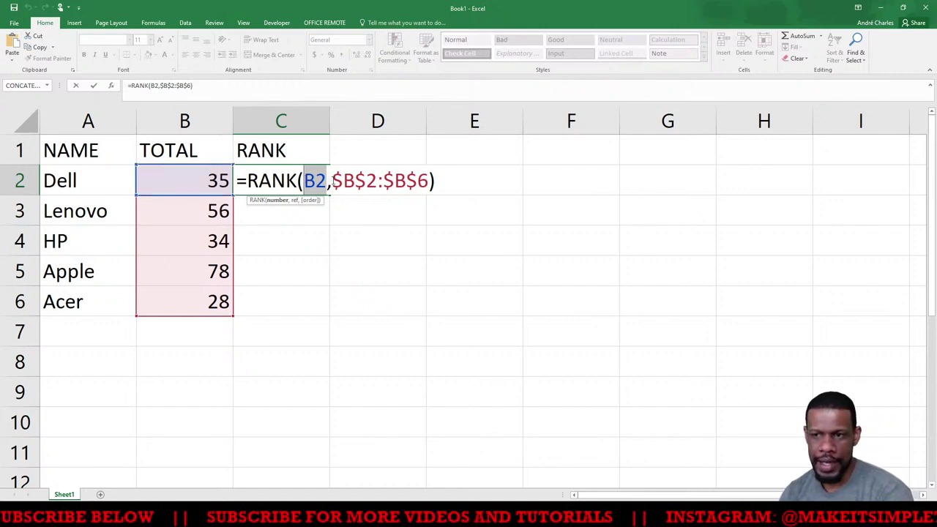
pyautogui.moveTo(332, 181); pyautogui.dragTo(418, 182)
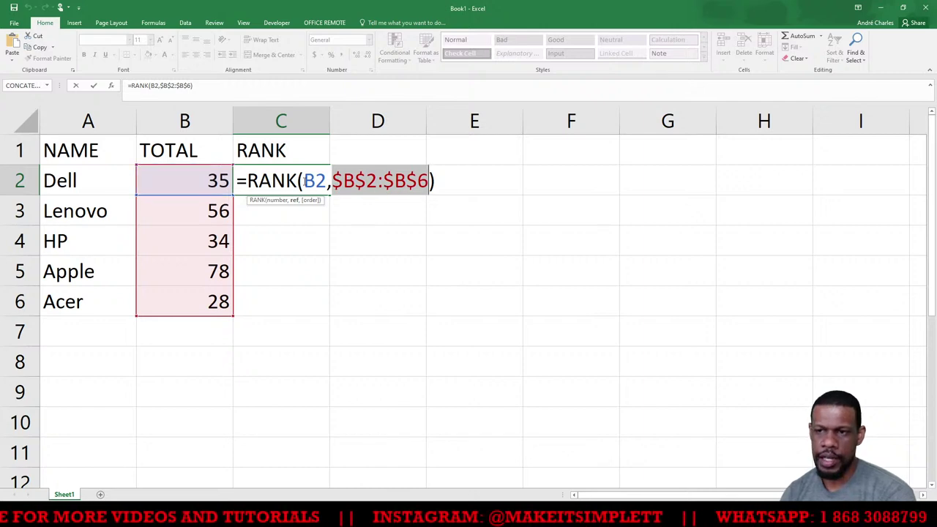
pyautogui.click(304, 181)
pyautogui.press('Return')
# Copy the RANK formula from C2 down through C6
pyautogui.click(306, 181)
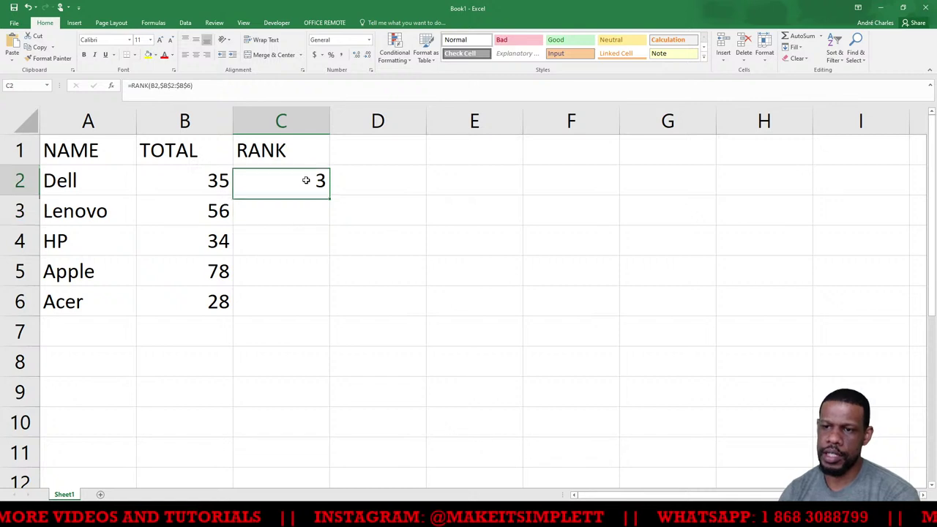
pyautogui.moveTo(326, 192); pyautogui.dragTo(321, 309)
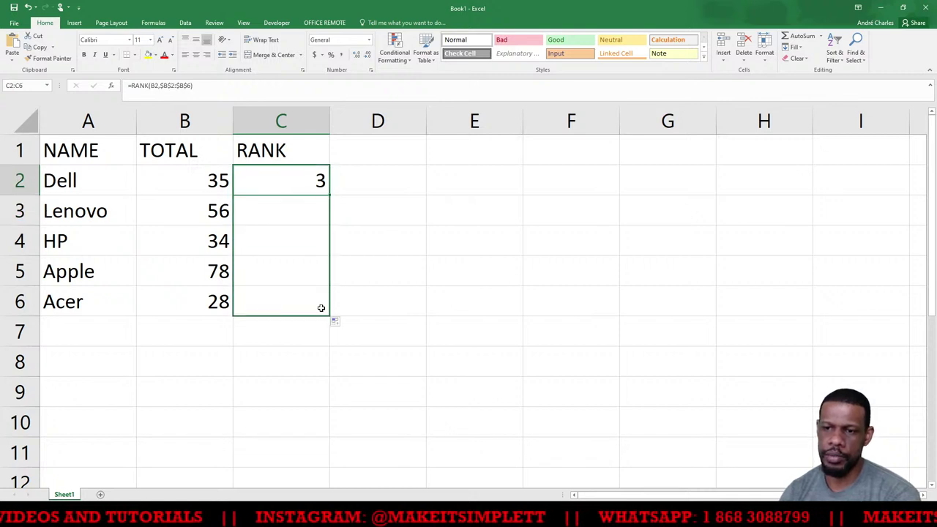
pyautogui.hotkey('ctrl', 'd')
pyautogui.click(432, 299)
# Sort the table in A1:C6 by the RANK column's values from smallest to largest and check the order of ranks in C2:C6
pyautogui.moveTo(110, 156); pyautogui.dragTo(300, 302)
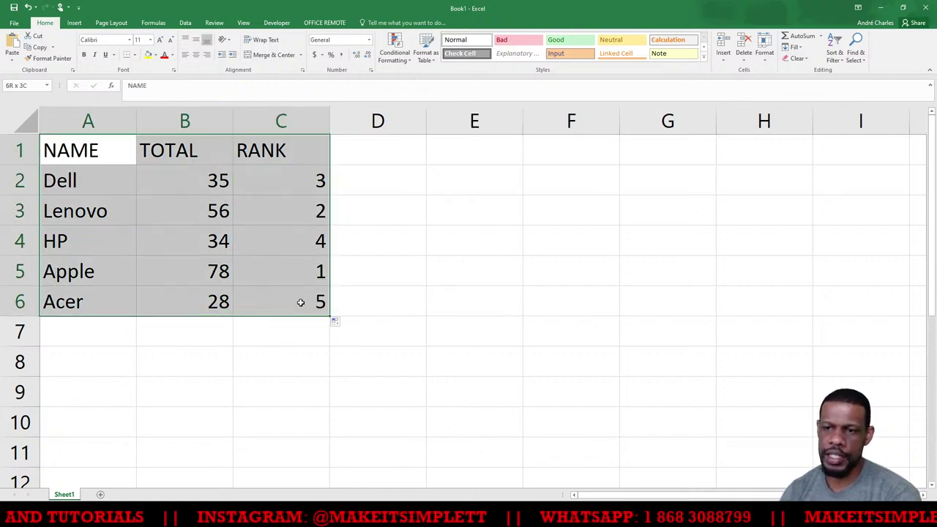
pyautogui.click(835, 53)
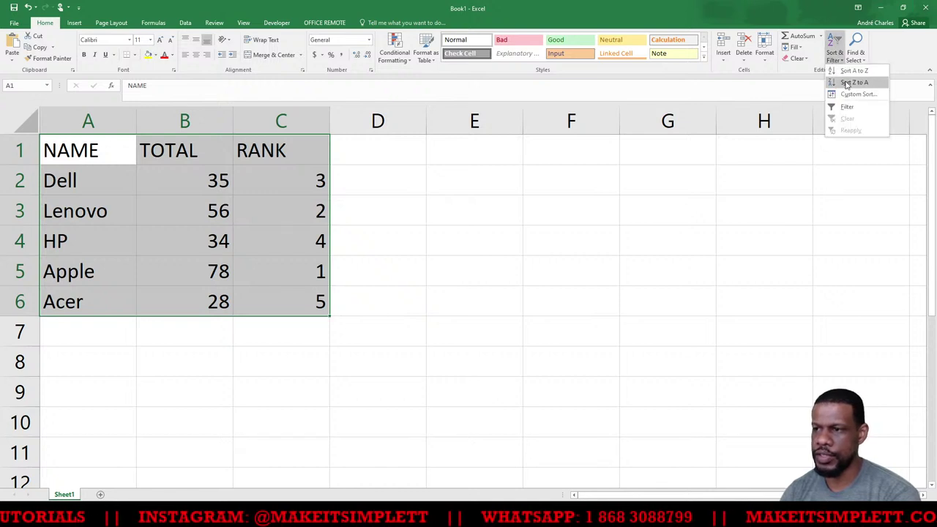
pyautogui.click(851, 94)
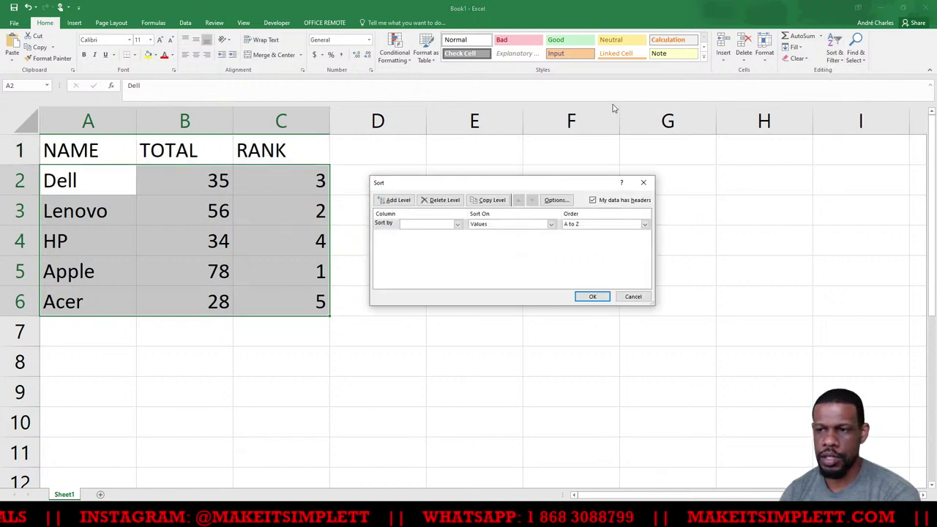
pyautogui.click(457, 224)
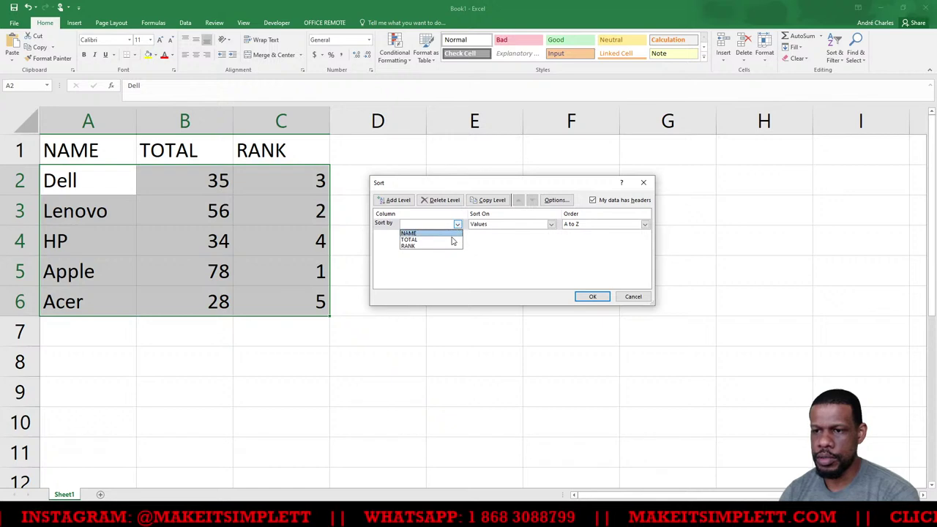
pyautogui.click(429, 246)
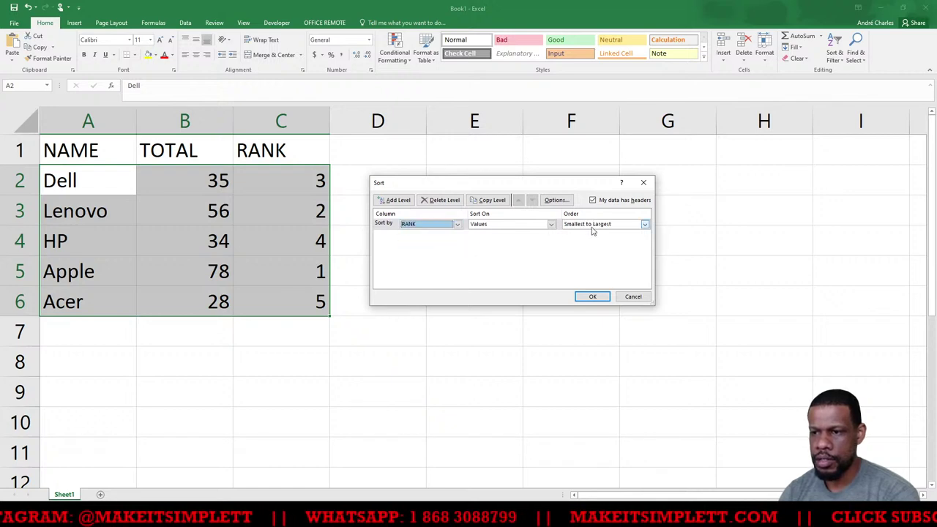
pyautogui.click(592, 297)
pyautogui.click(436, 253)
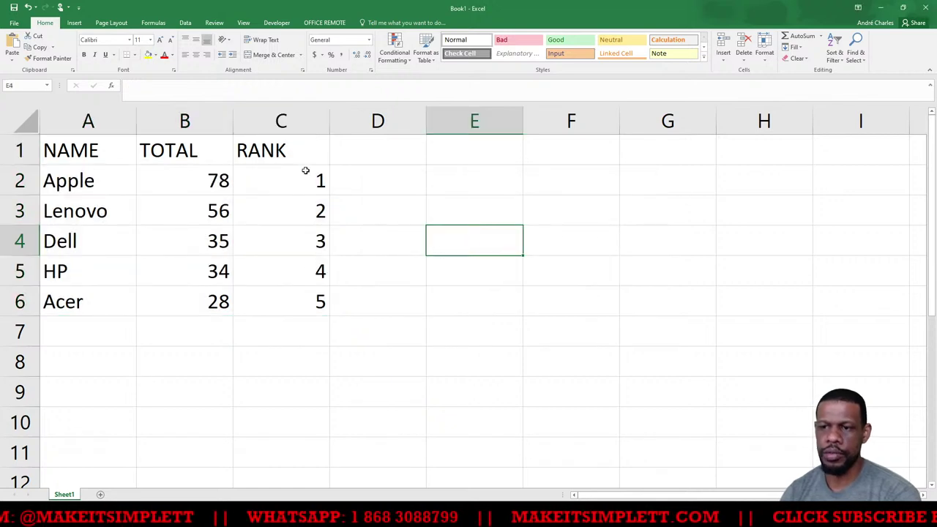
pyautogui.moveTo(313, 182); pyautogui.dragTo(310, 305)
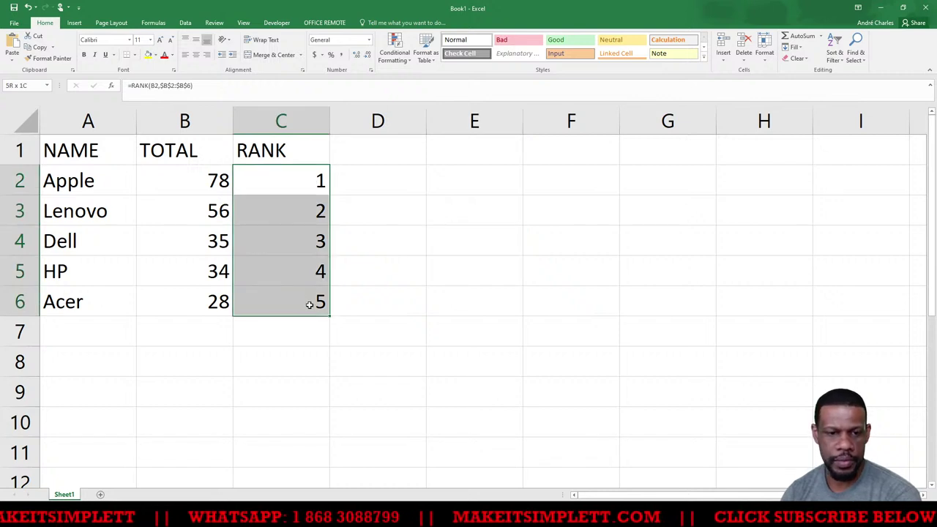
pyautogui.click(515, 285)
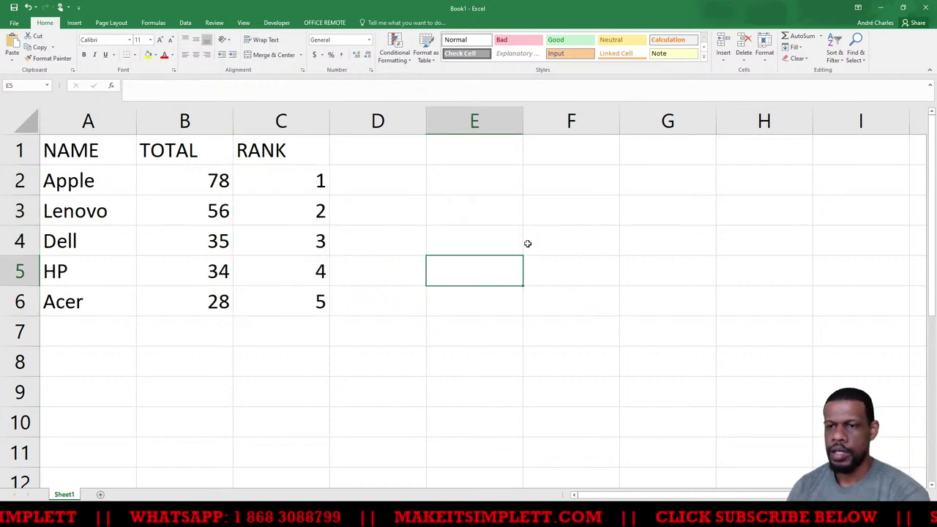